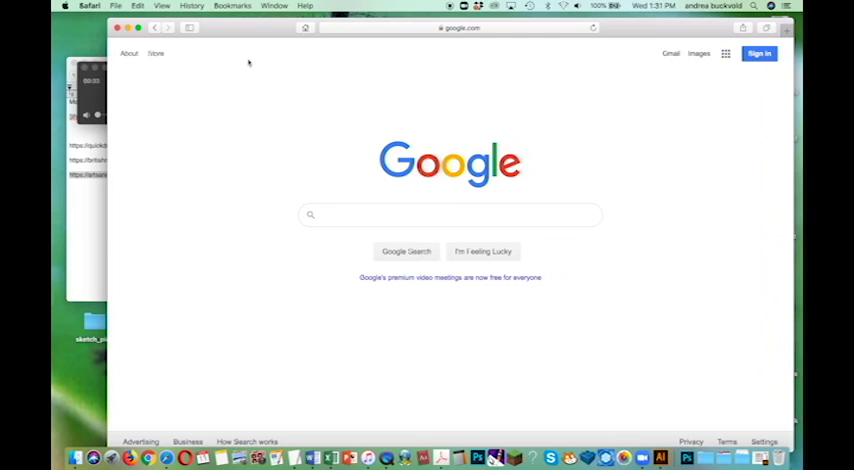
- Select the artsandculture.google.com/partner line in the TextEdit notes, then bring Safari forward
drag(265, 27, 258, 24)
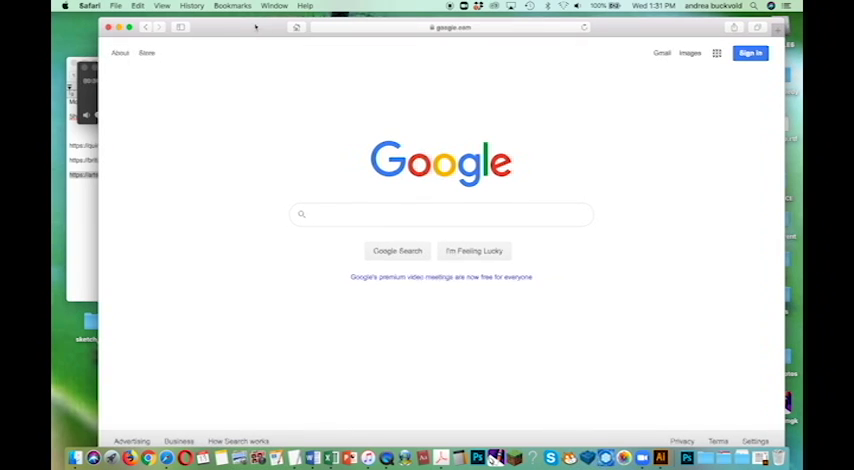
click(96, 203)
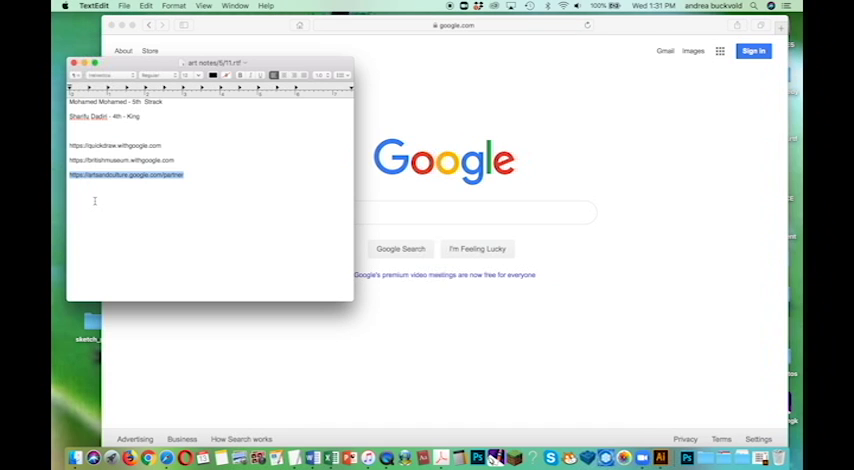
click(183, 174)
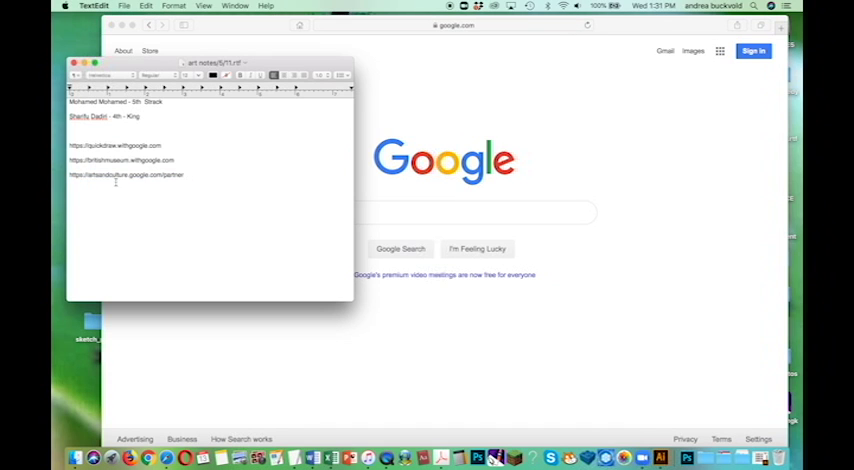
drag(183, 174, 68, 174)
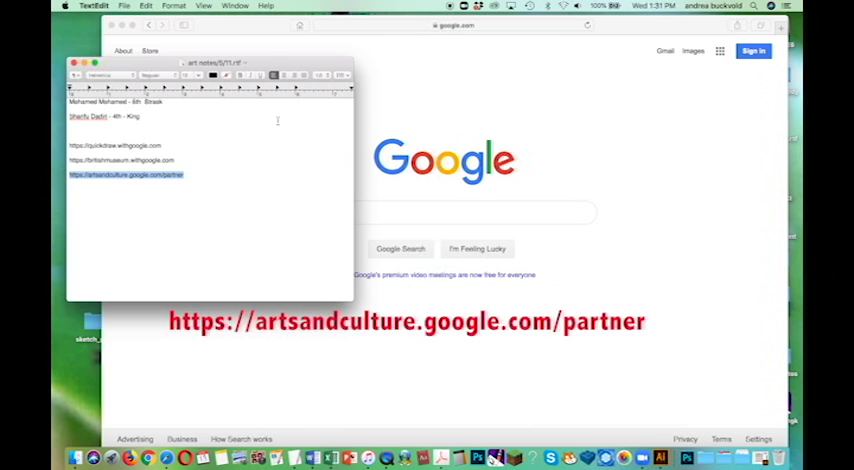
click(386, 100)
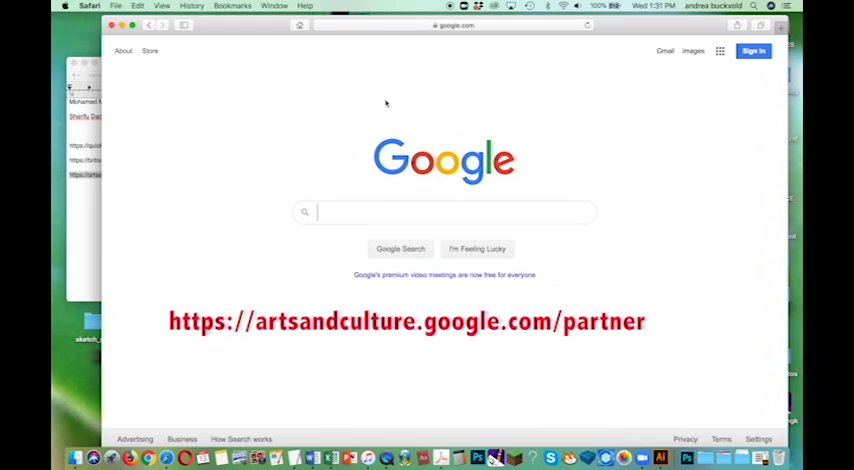
click(388, 26)
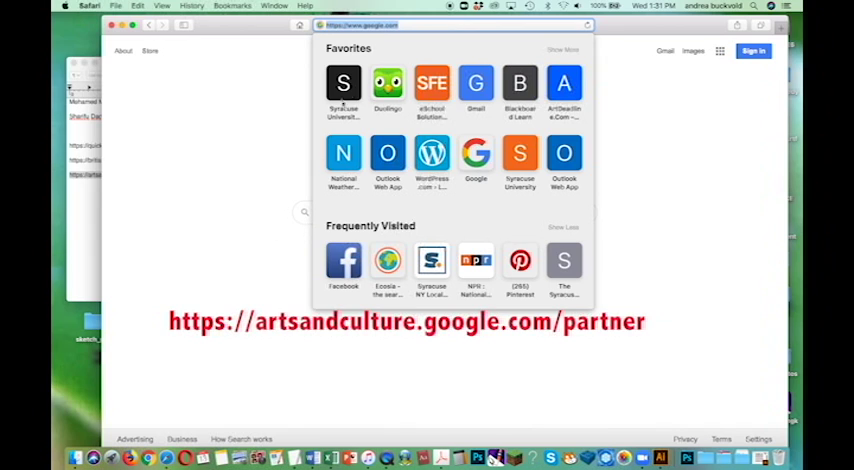
text(https://artsandculture.google.com/partner)
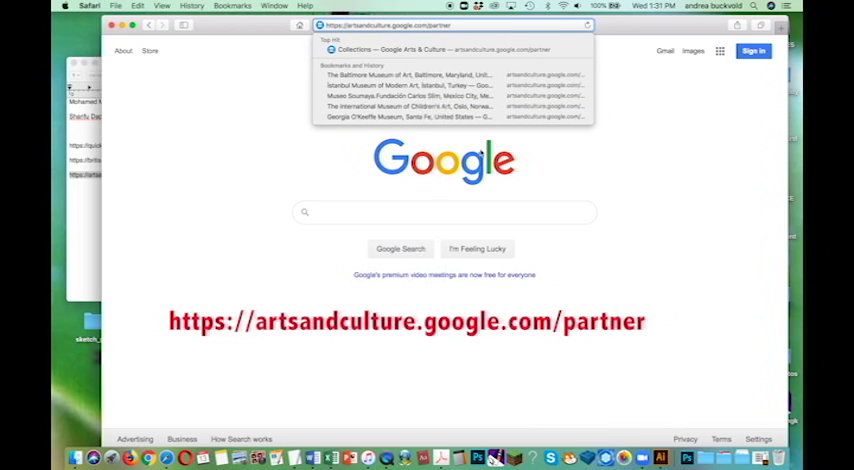
click(550, 155)
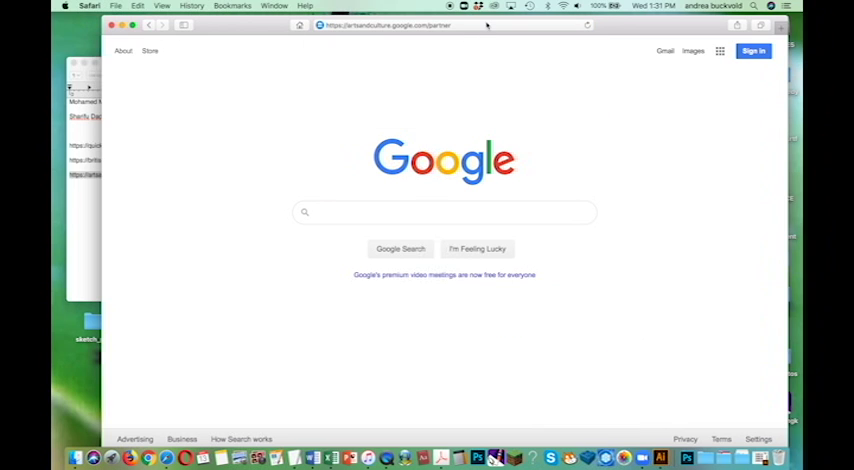
click(488, 25)
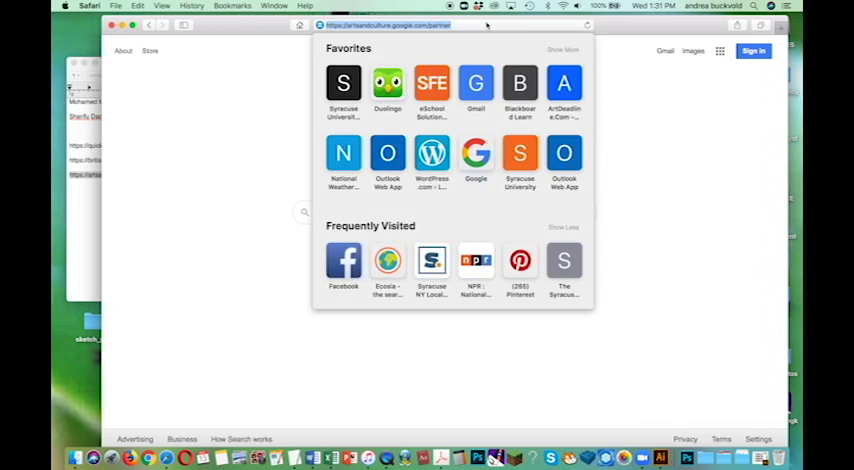
key(Return)
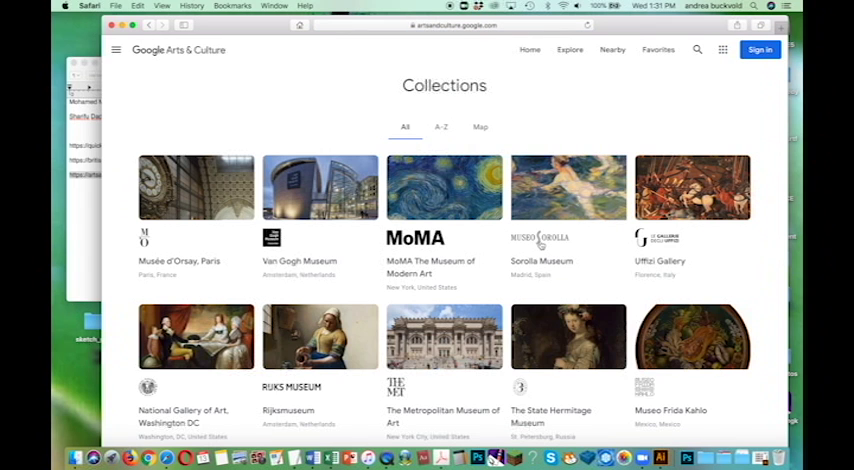
scroll(541, 243, down, 4)
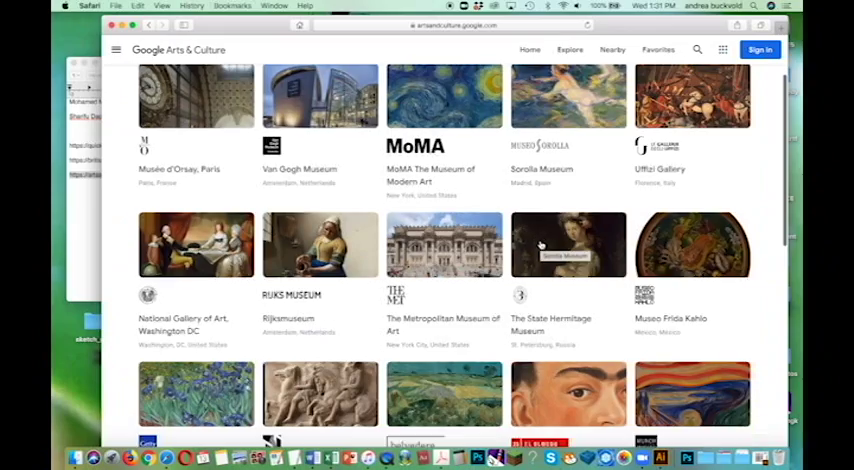
scroll(541, 243, down, 4)
scroll(541, 243, down, 4)
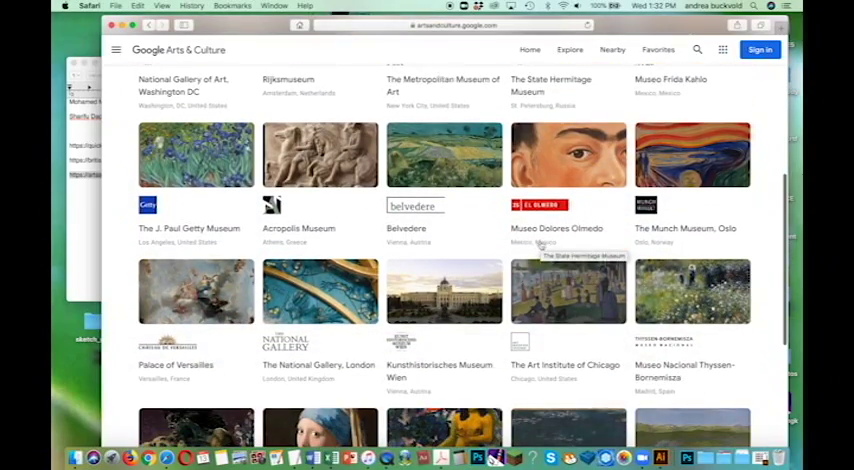
scroll(541, 243, down, 2)
scroll(541, 243, down, 2)
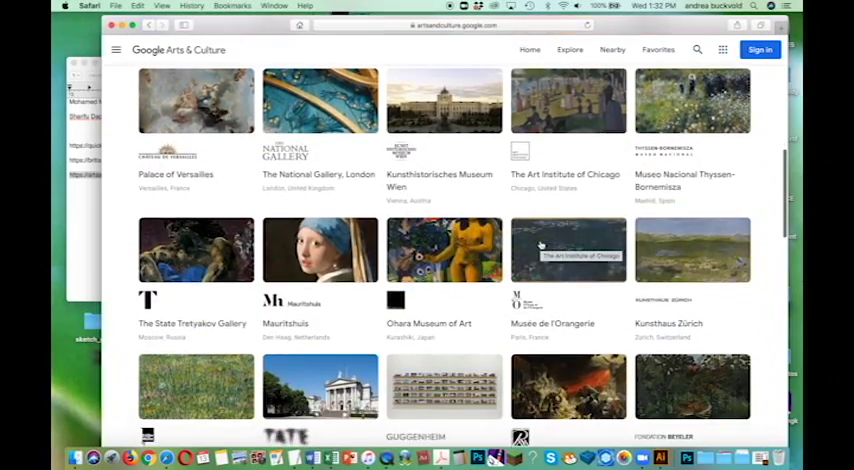
scroll(541, 243, down, 1)
scroll(541, 243, down, 2)
scroll(541, 243, down, 2)
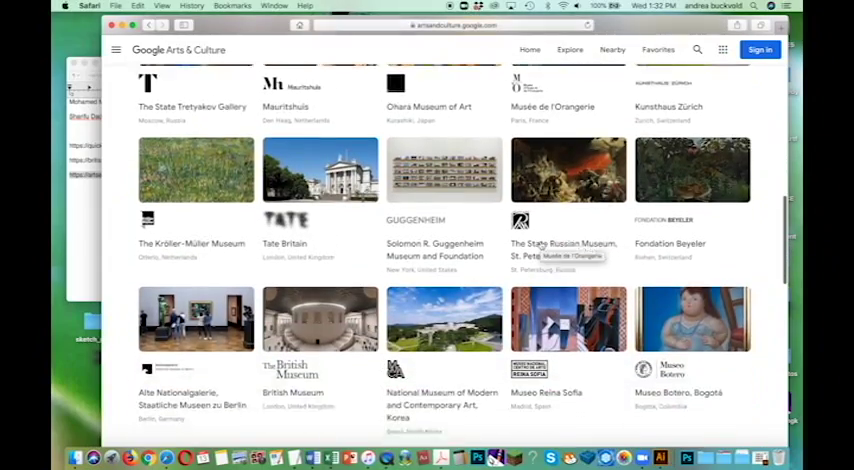
scroll(541, 243, down, 2)
scroll(541, 243, down, 2)
scroll(541, 243, down, 2)
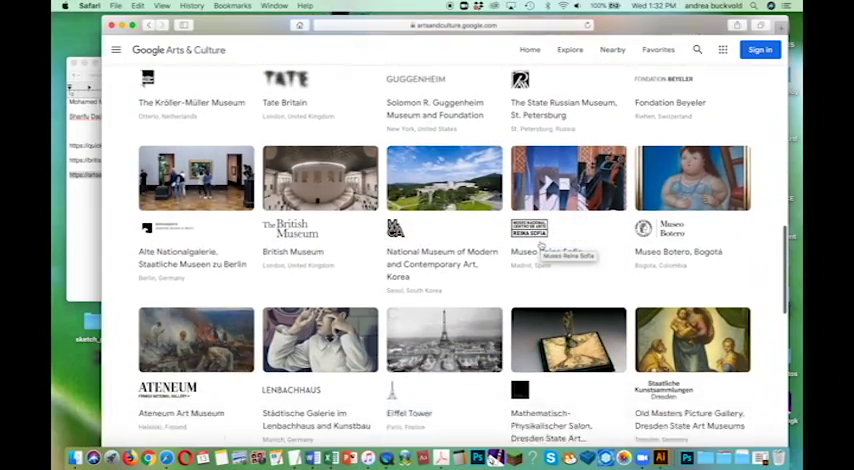
scroll(541, 243, down, 2)
scroll(541, 243, down, 1)
scroll(541, 243, down, 2)
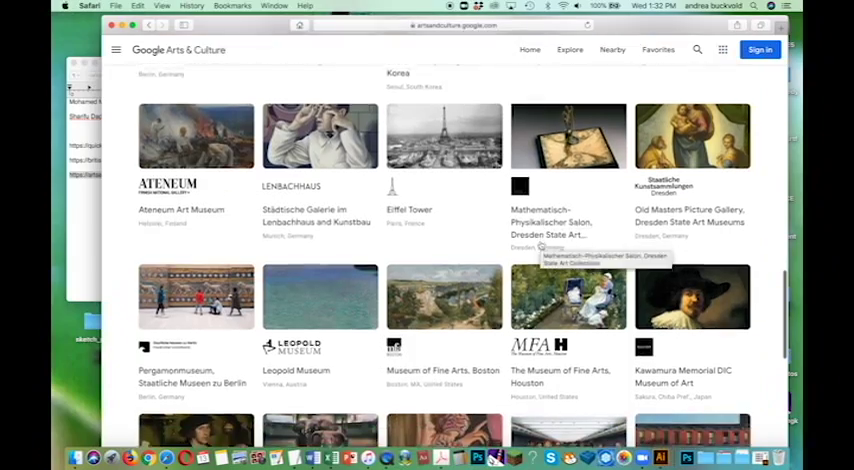
scroll(541, 243, down, 2)
scroll(541, 243, down, 2)
scroll(541, 243, down, 2)
scroll(541, 243, down, 2)
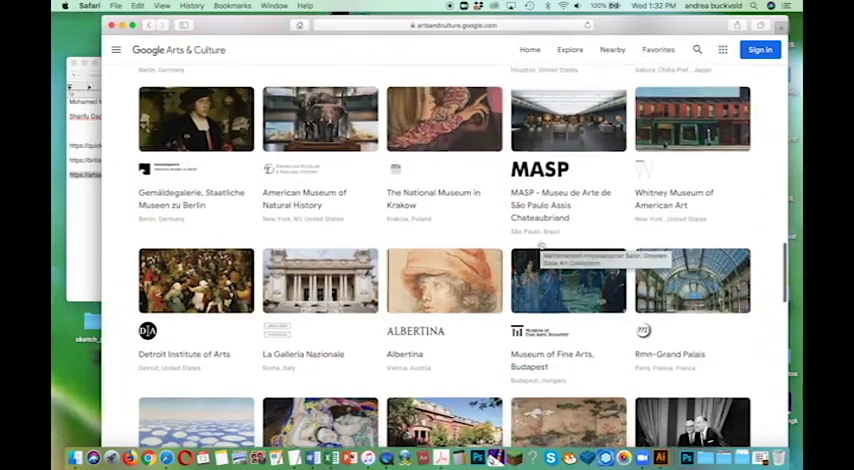
scroll(541, 243, down, 1)
scroll(541, 243, down, 2)
scroll(541, 243, down, 2)
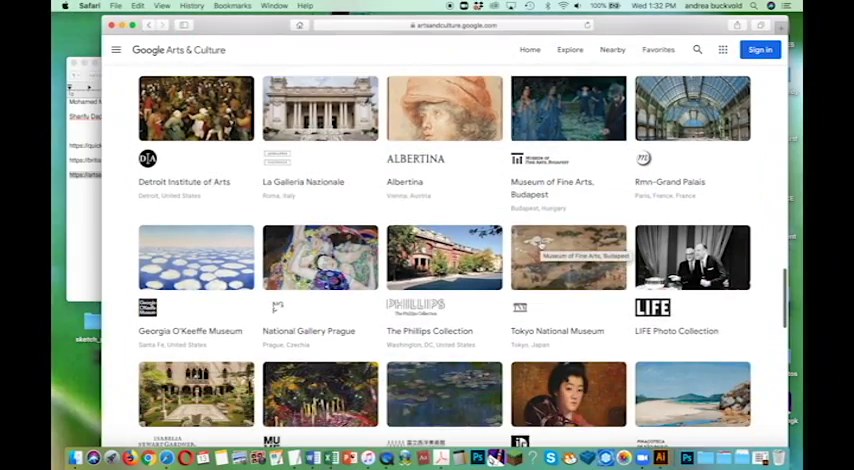
scroll(541, 243, down, 1)
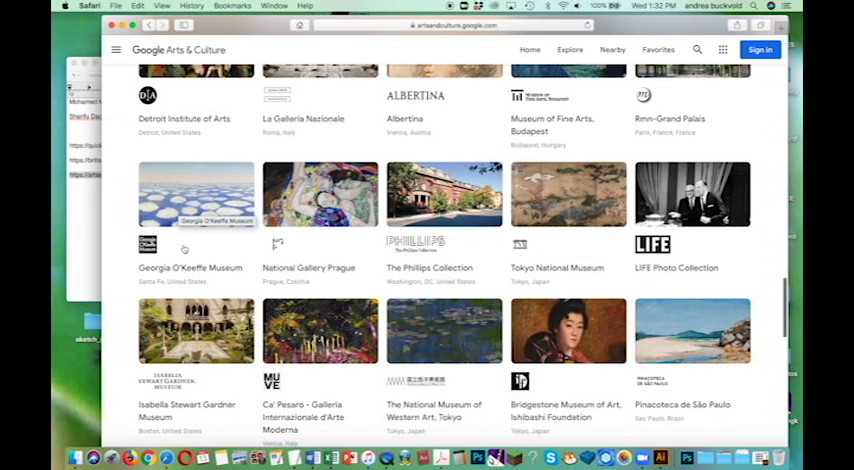
scroll(210, 207, up, 2)
scroll(210, 207, up, 1)
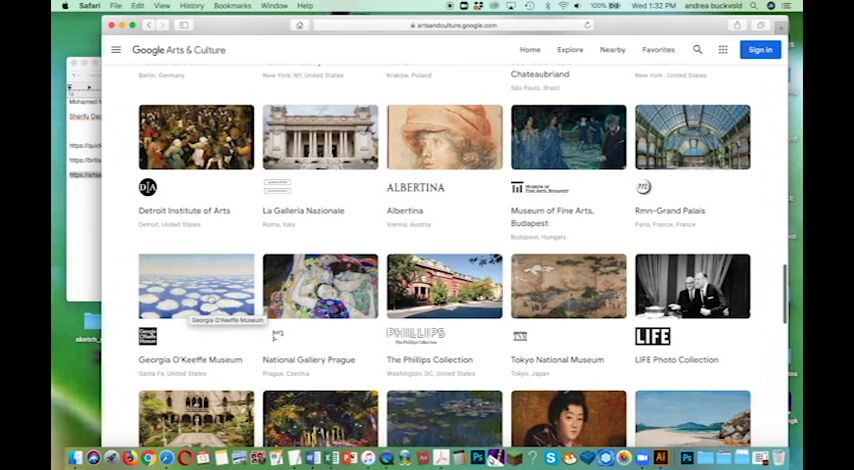
- Open the Georgia O'Keeffe Museum collection tile
click(196, 286)
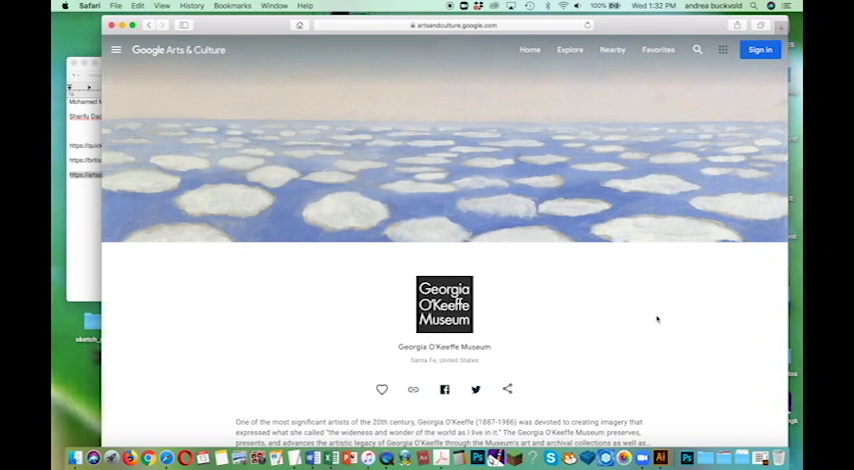
scroll(657, 319, down, 3)
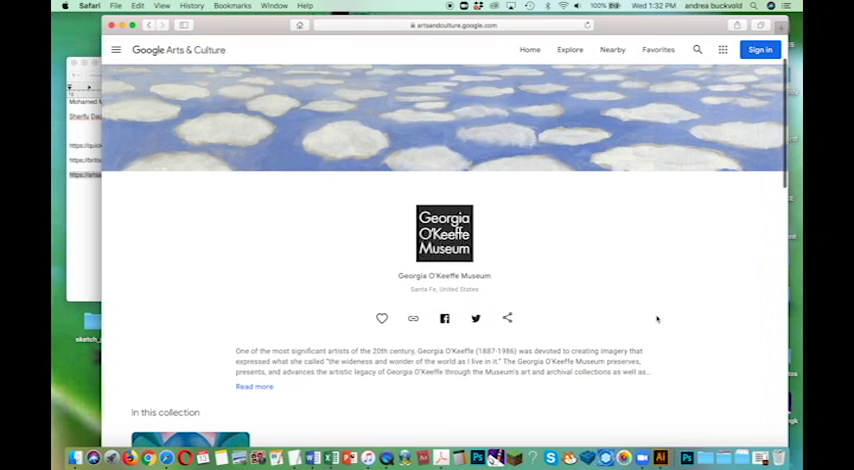
scroll(628, 281, up, 3)
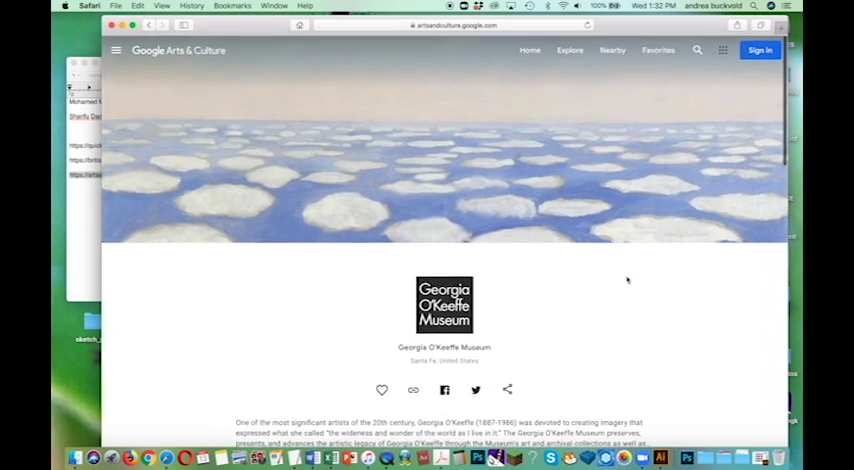
scroll(628, 281, down, 3)
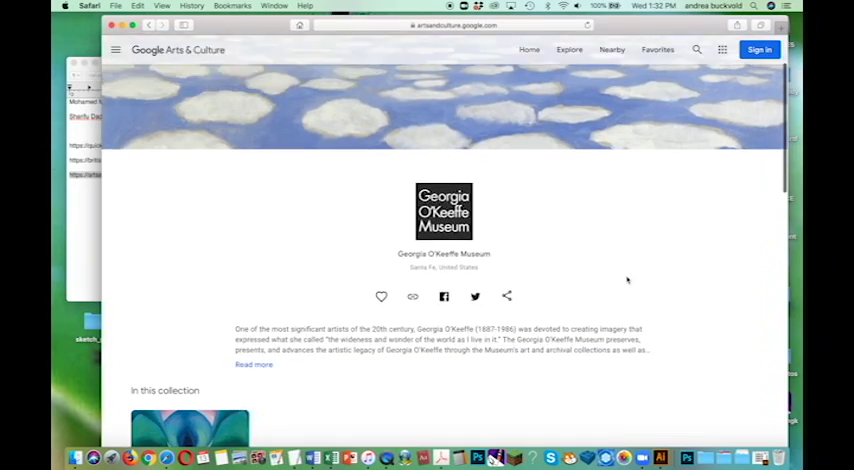
scroll(628, 281, down, 3)
scroll(628, 281, down, 3)
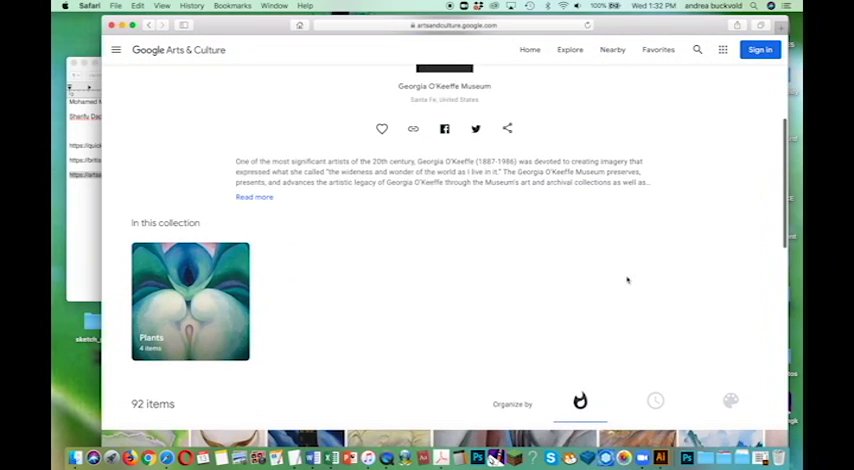
scroll(628, 281, up, 5)
scroll(628, 281, down, 3)
scroll(628, 281, down, 3)
scroll(628, 281, down, 5)
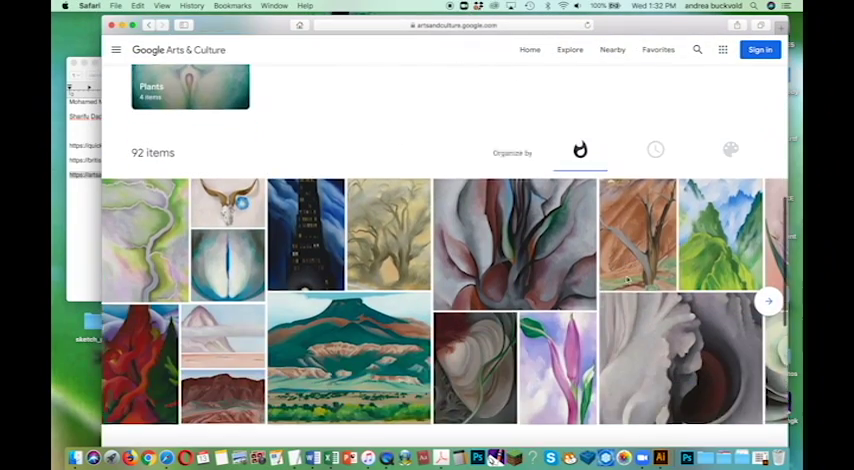
scroll(628, 281, down, 1)
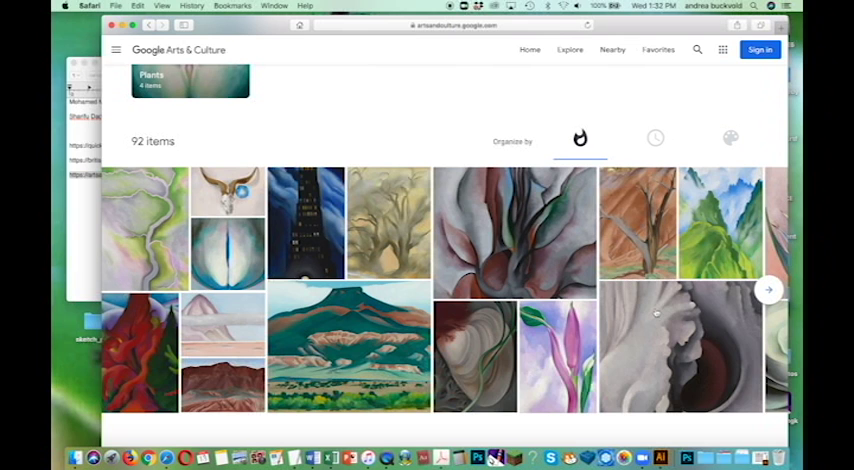
- Advance the O'Keeffe artwork carousel seven times, looking for Patio Door with Green Leaf
click(769, 291)
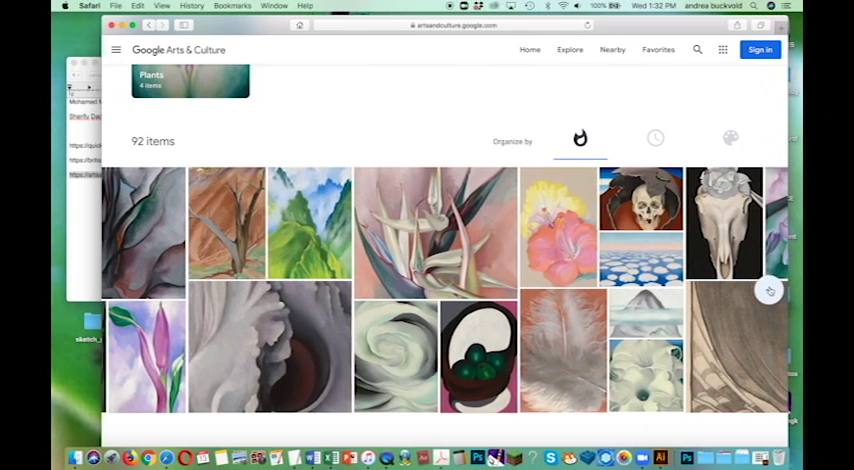
click(769, 291)
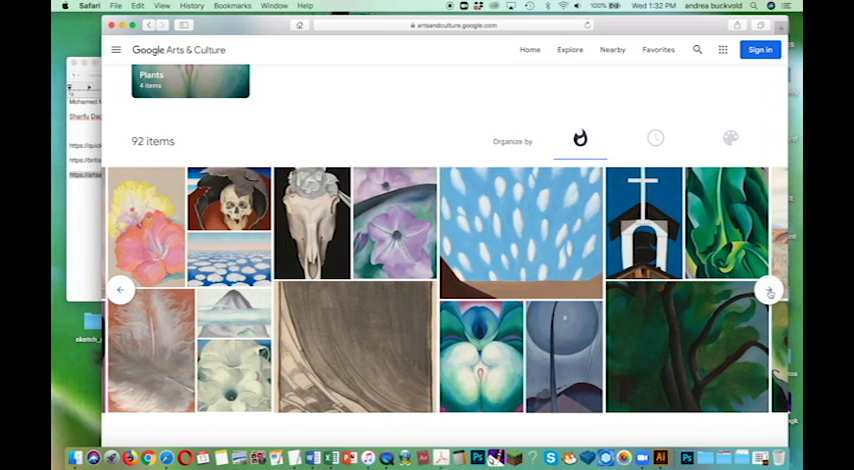
click(769, 291)
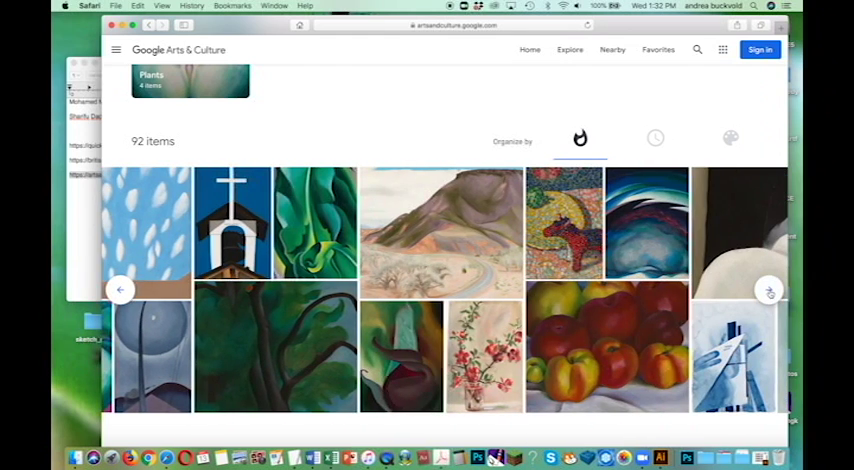
click(769, 291)
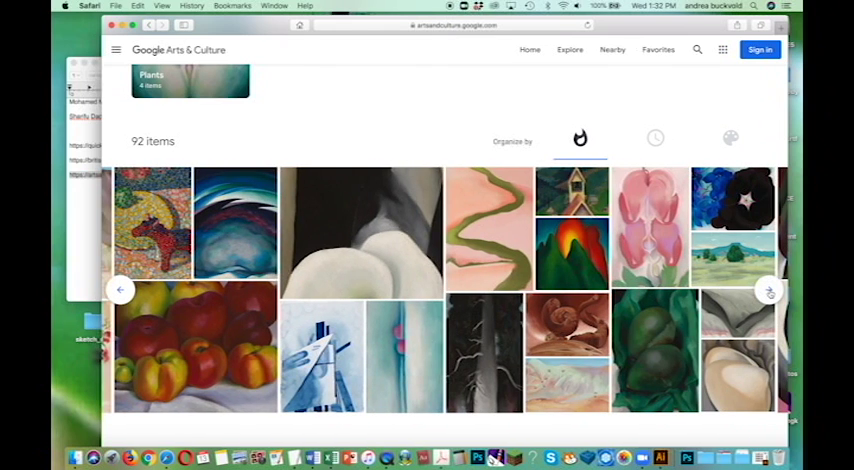
click(769, 291)
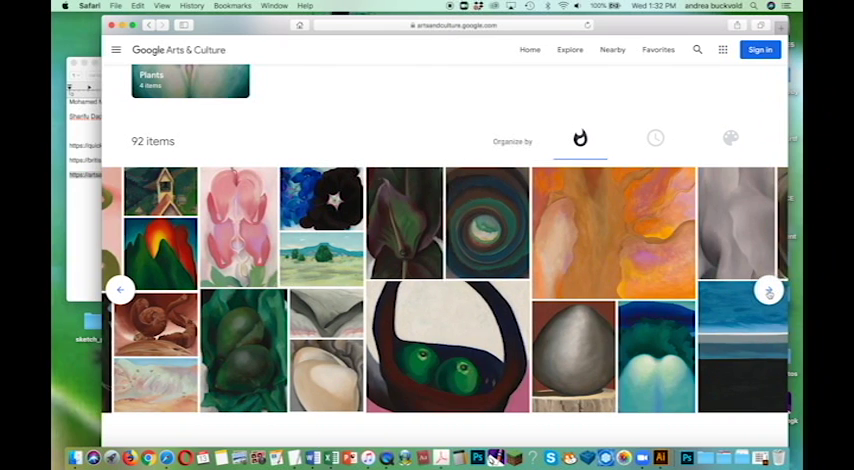
click(769, 291)
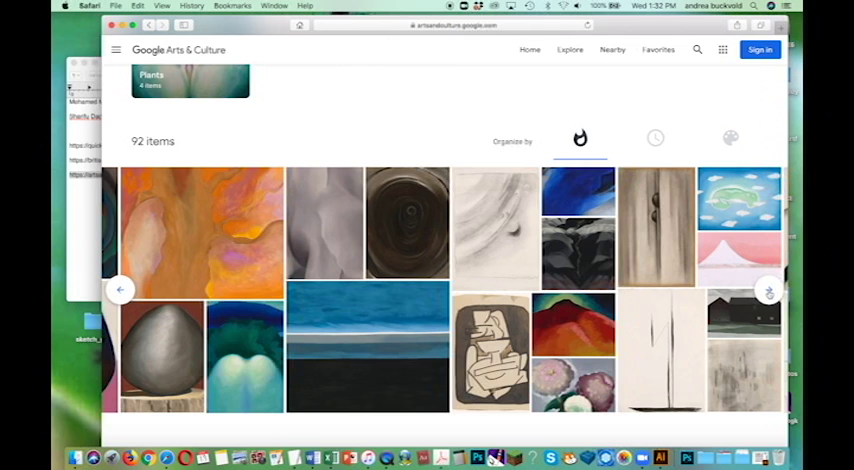
click(769, 291)
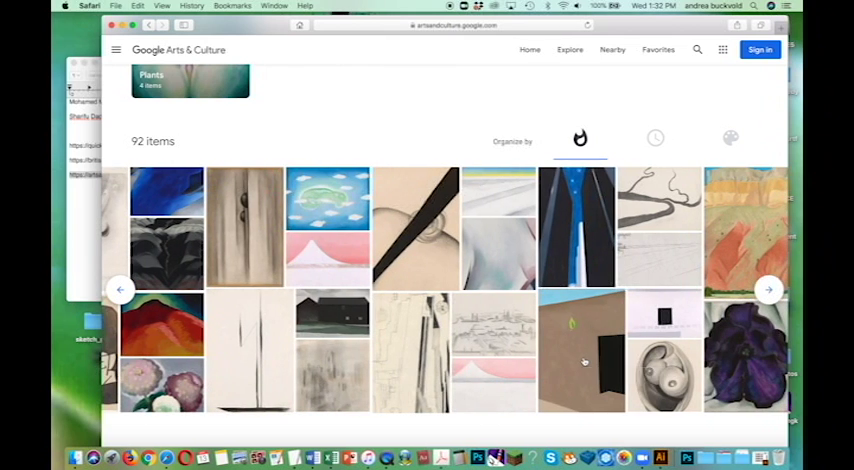
- Open the Patio Door with Green Leaf (1956) artwork page from its thumbnail
click(585, 360)
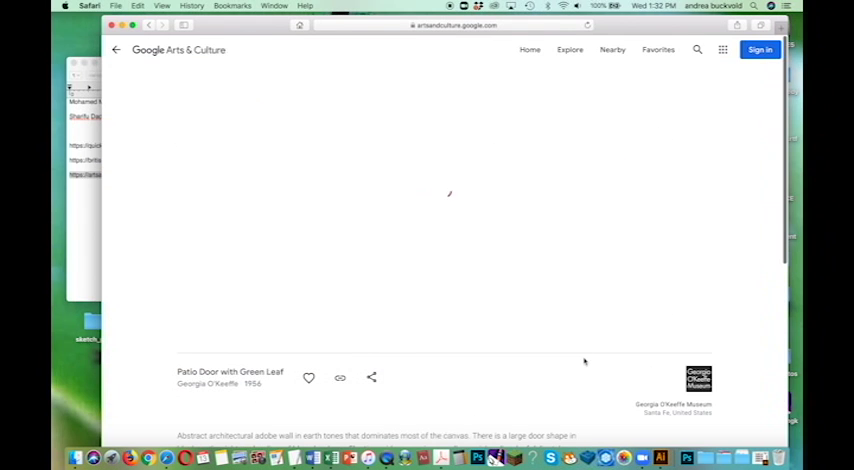